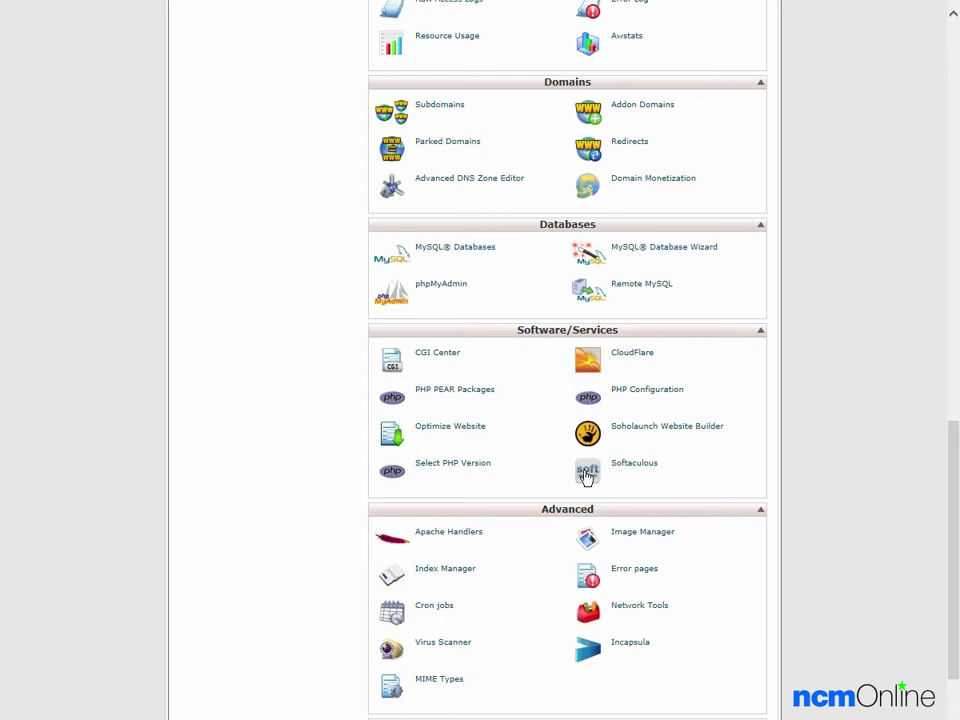
# Open Softaculous and bring up the installation form for WordPress
pyautogui.click(587, 474)
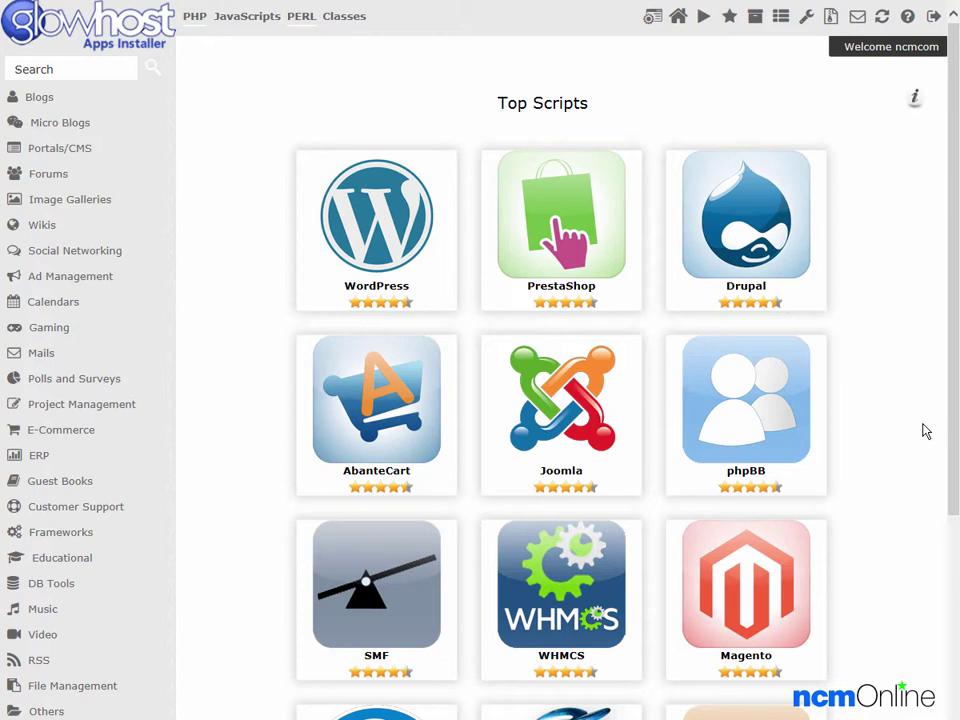
pyautogui.moveTo(358, 240)
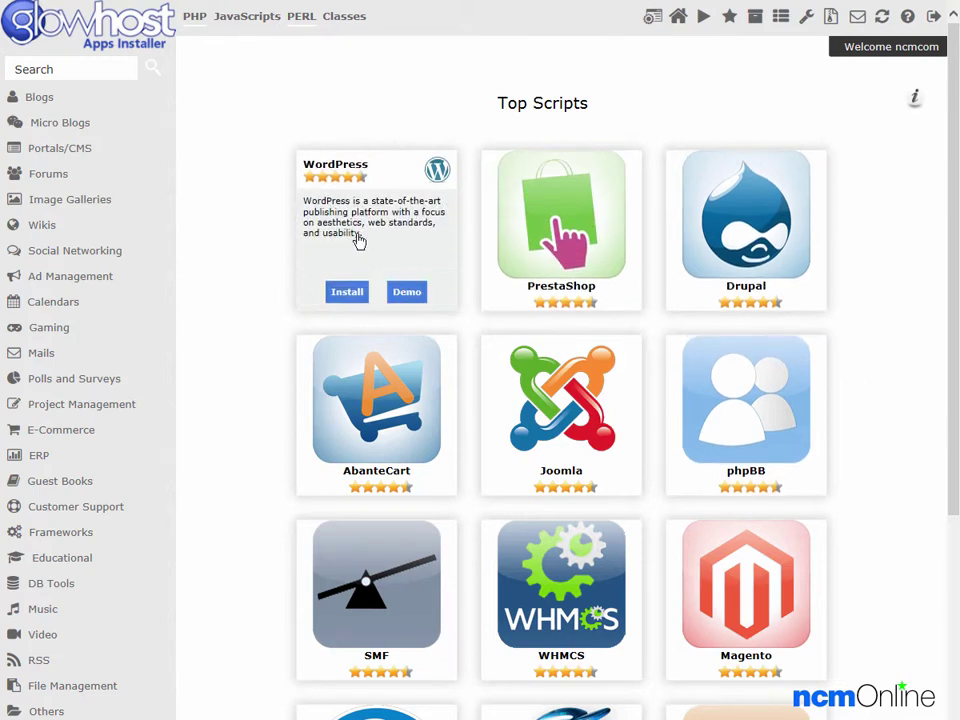
pyautogui.click(345, 293)
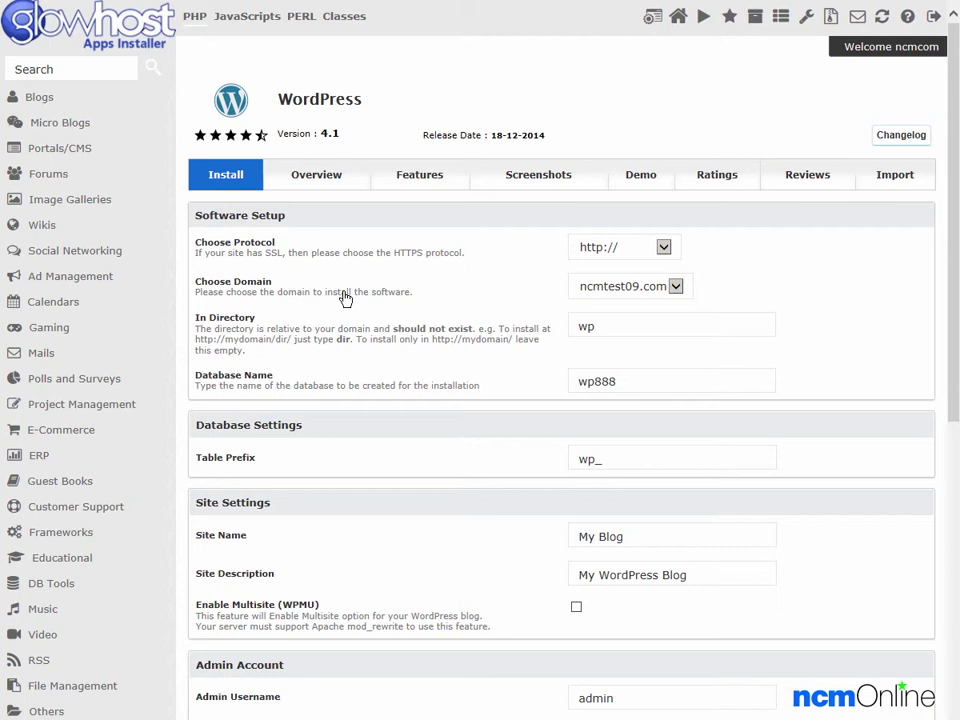
pyautogui.click(663, 250)
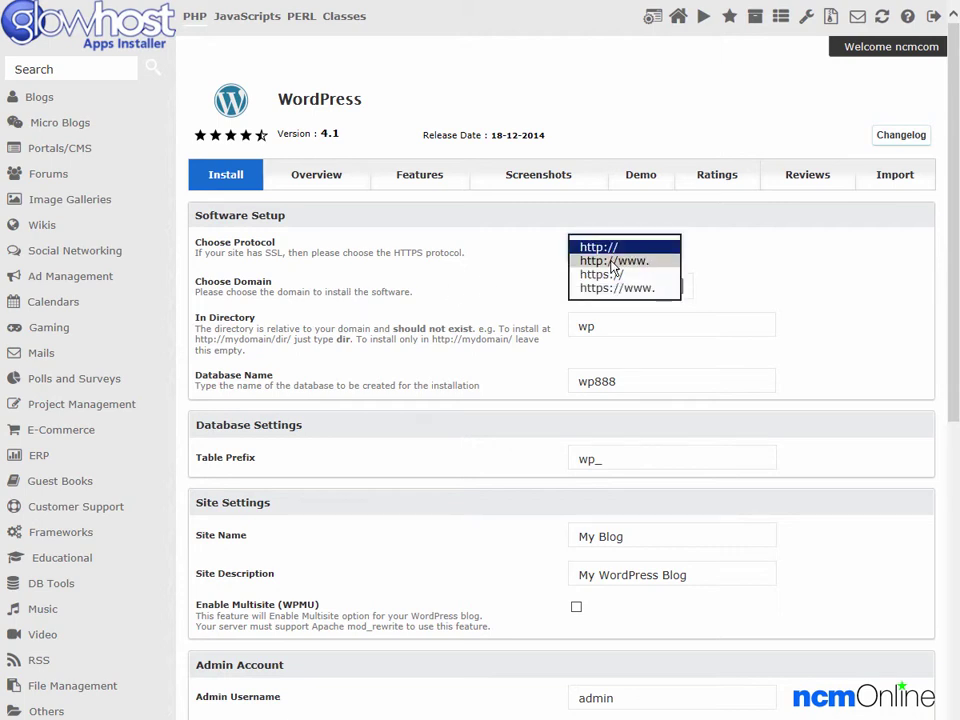
pyautogui.click(613, 261)
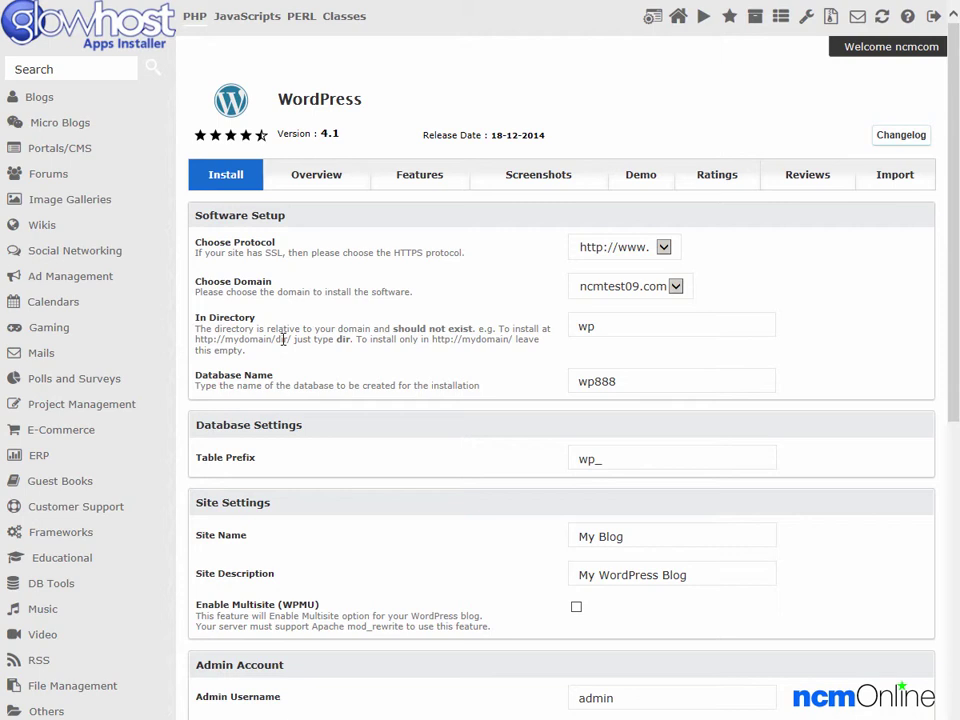
pyautogui.click(659, 322)
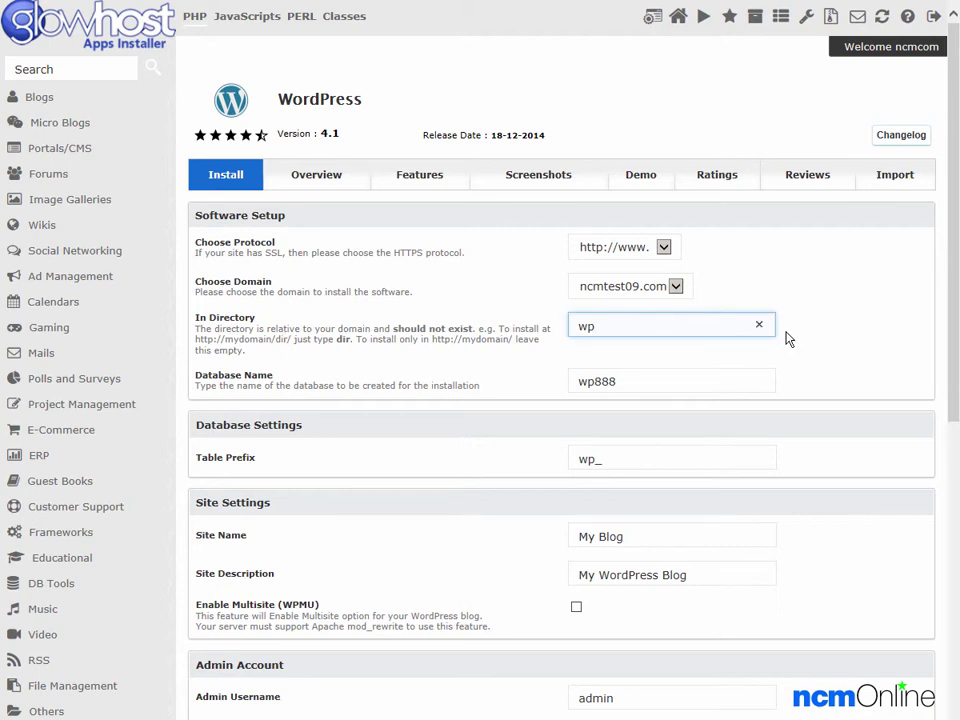
pyautogui.click(759, 324)
pyautogui.click(395, 334)
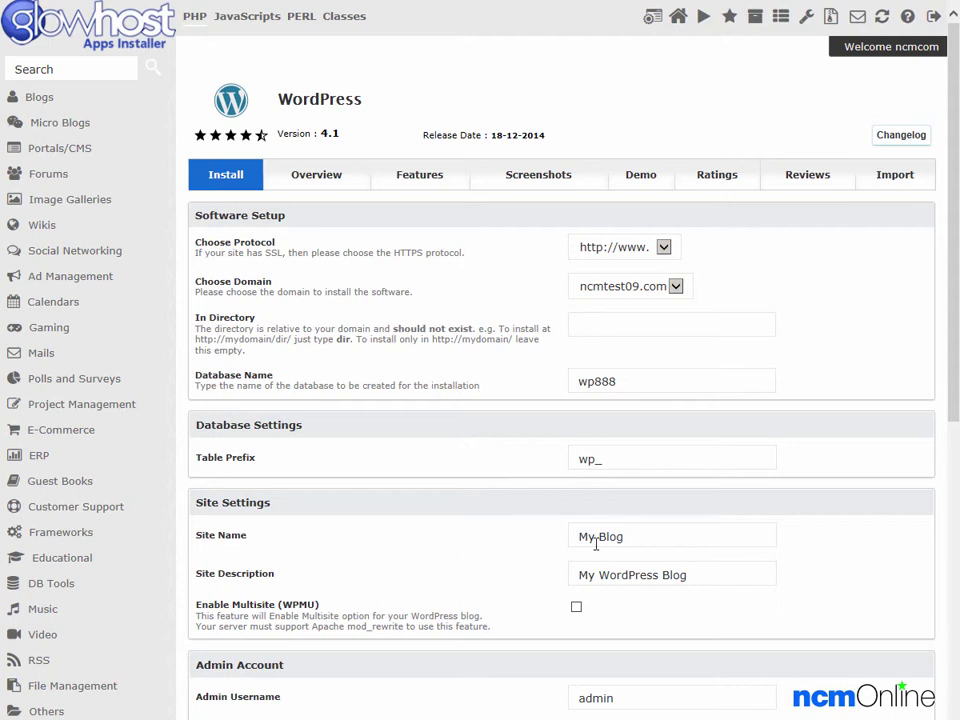
# Set the site name to "NCM Test Site" and the site description to "Test site for GlowHost"
pyautogui.click(672, 530)
pyautogui.click(759, 537)
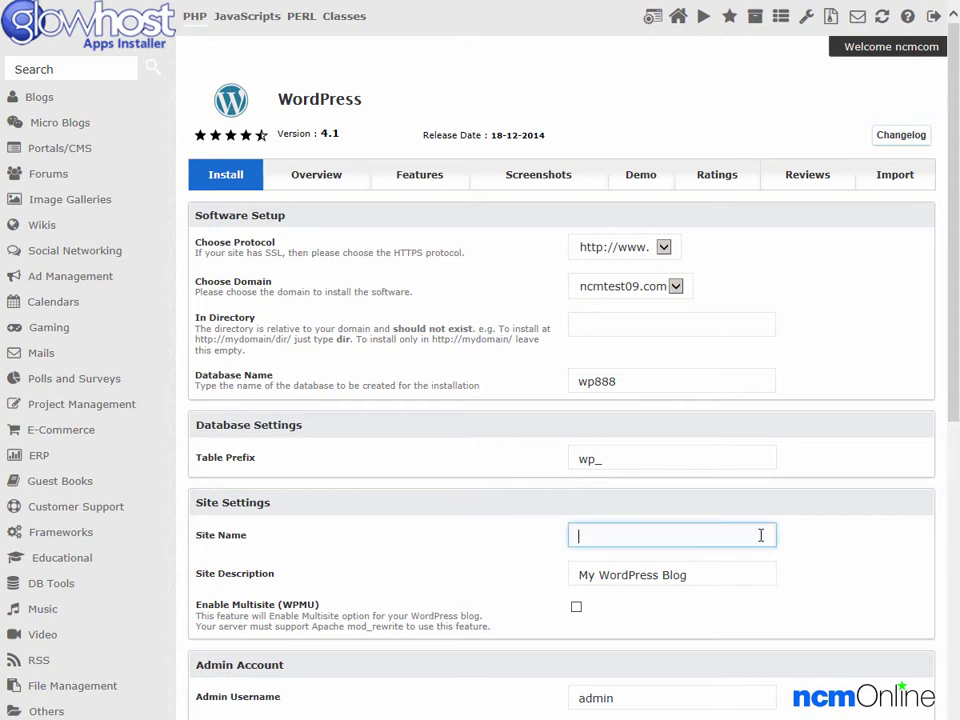
pyautogui.write('NCM Test Site')
pyautogui.press('Tab')
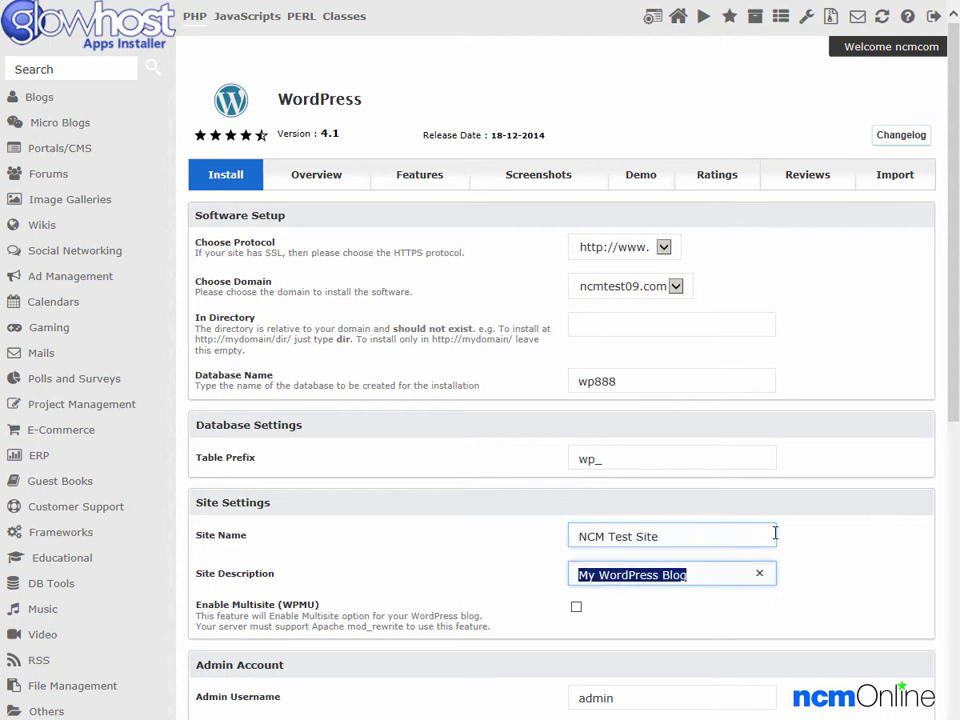
pyautogui.click(759, 577)
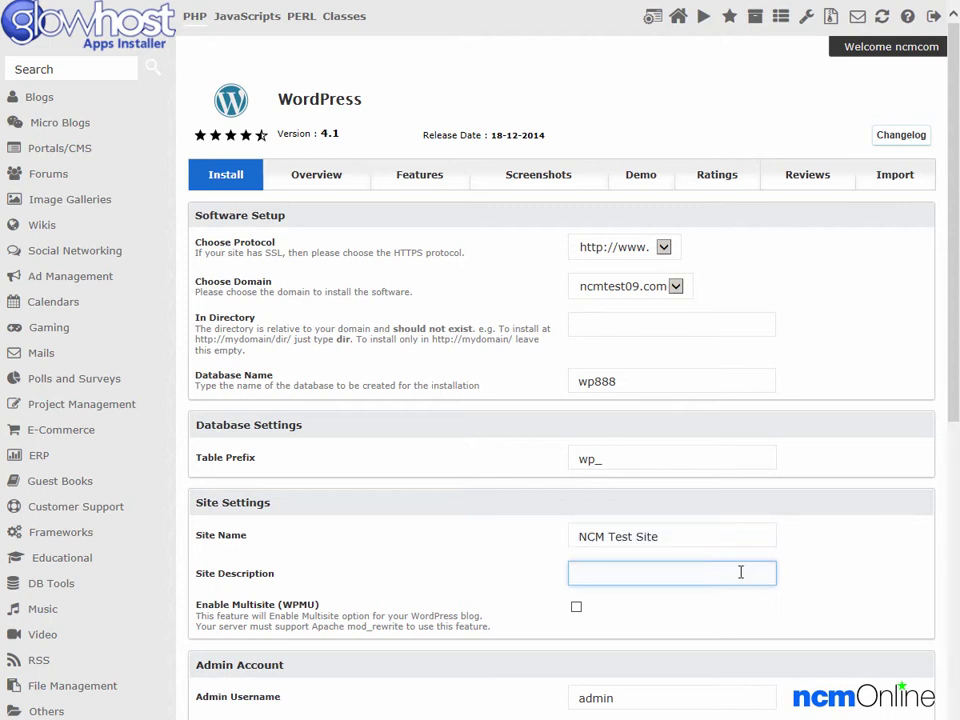
pyautogui.write('Test site for GlowHost')
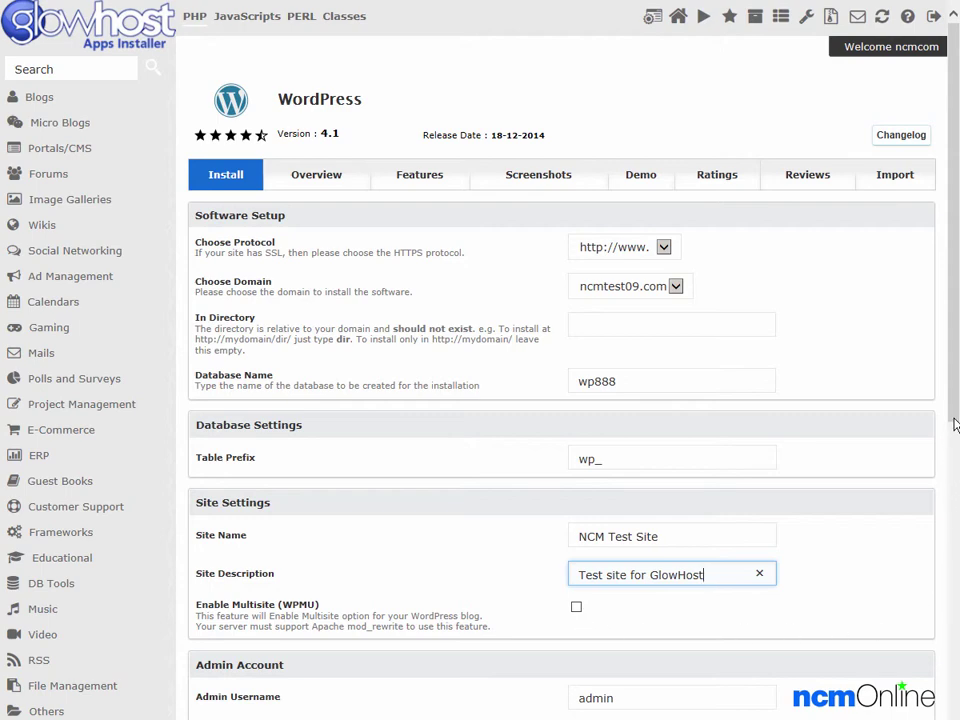
# Replace the default admin username and enter a strong admin password, keeping the default admin email
pyautogui.moveTo(955, 413); pyautogui.dragTo(949, 686)
pyautogui.click(665, 115)
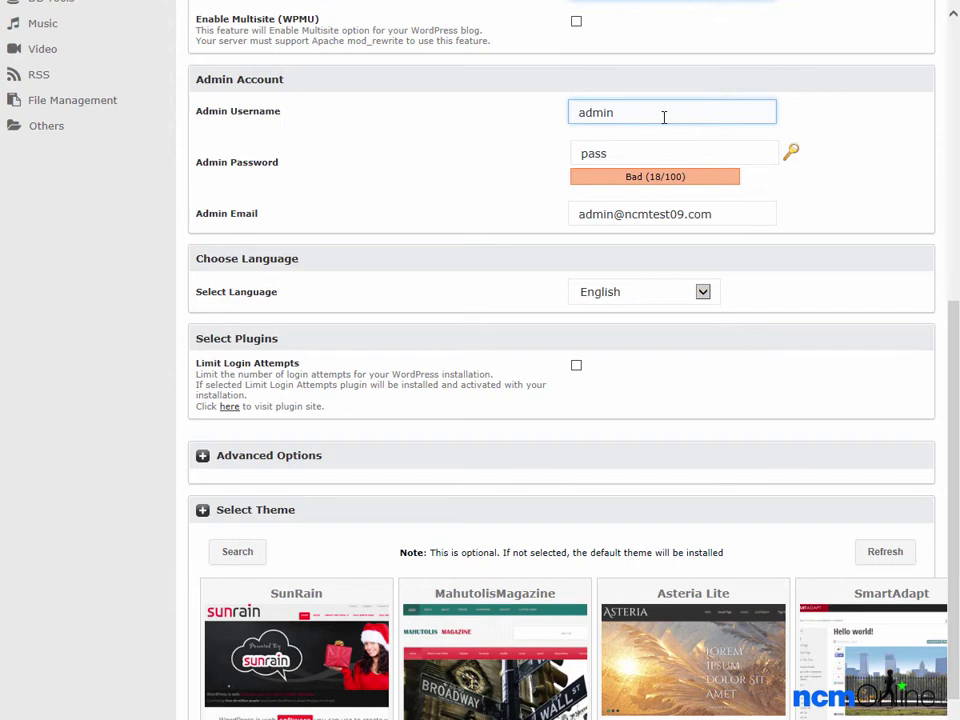
pyautogui.moveTo(765, 116)
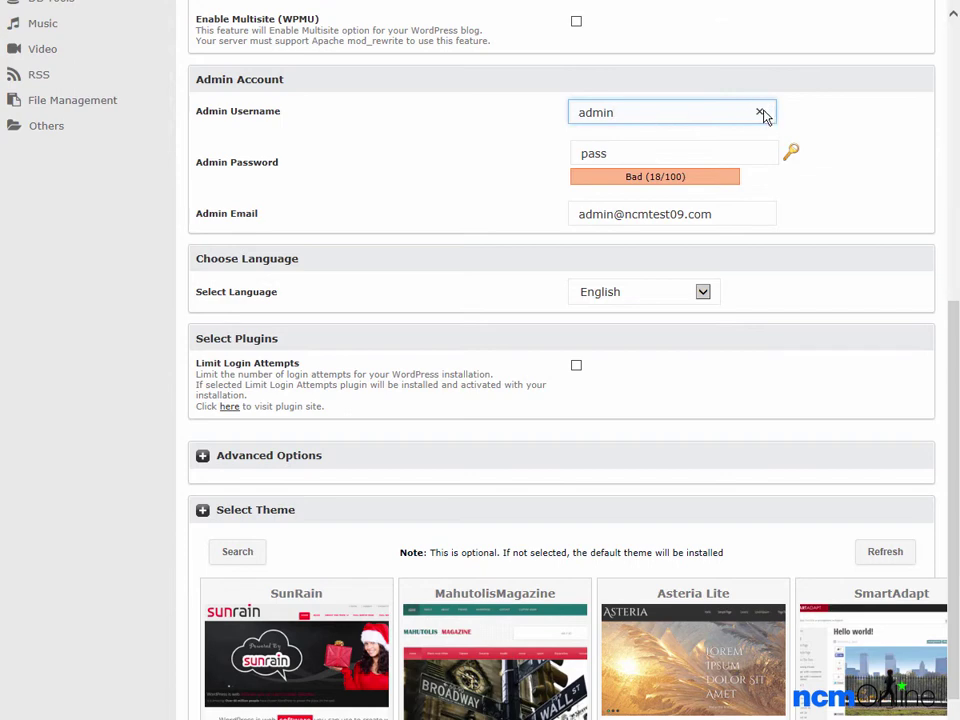
pyautogui.click(760, 113)
pyautogui.write('aailed')
pyautogui.press('Tab')
pyautogui.press('BackSpace')
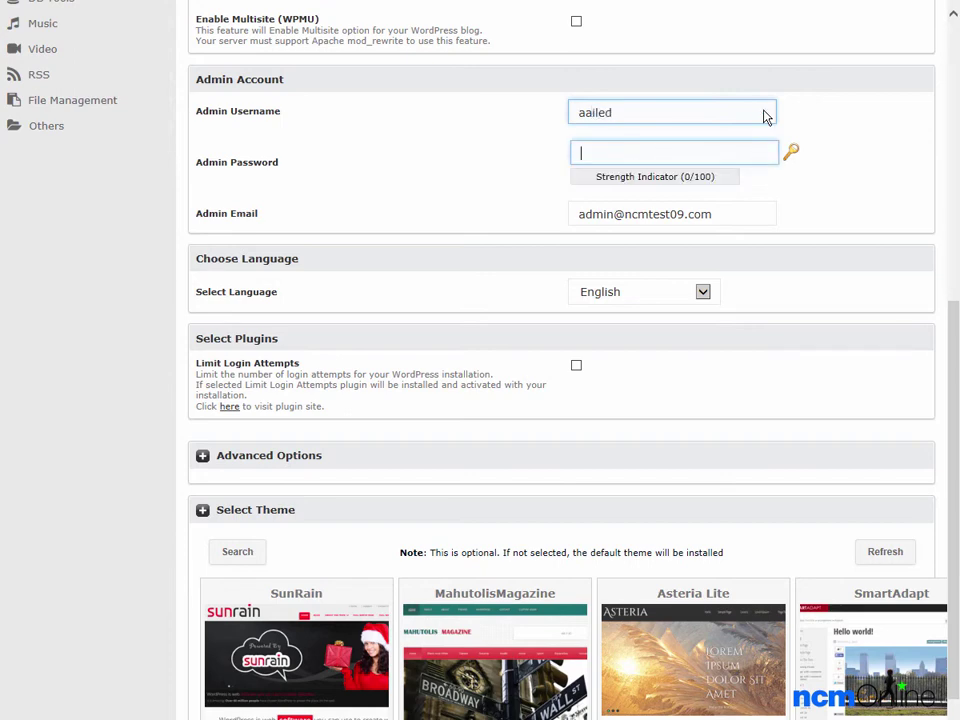
pyautogui.hotkey('ctrl', 'v')
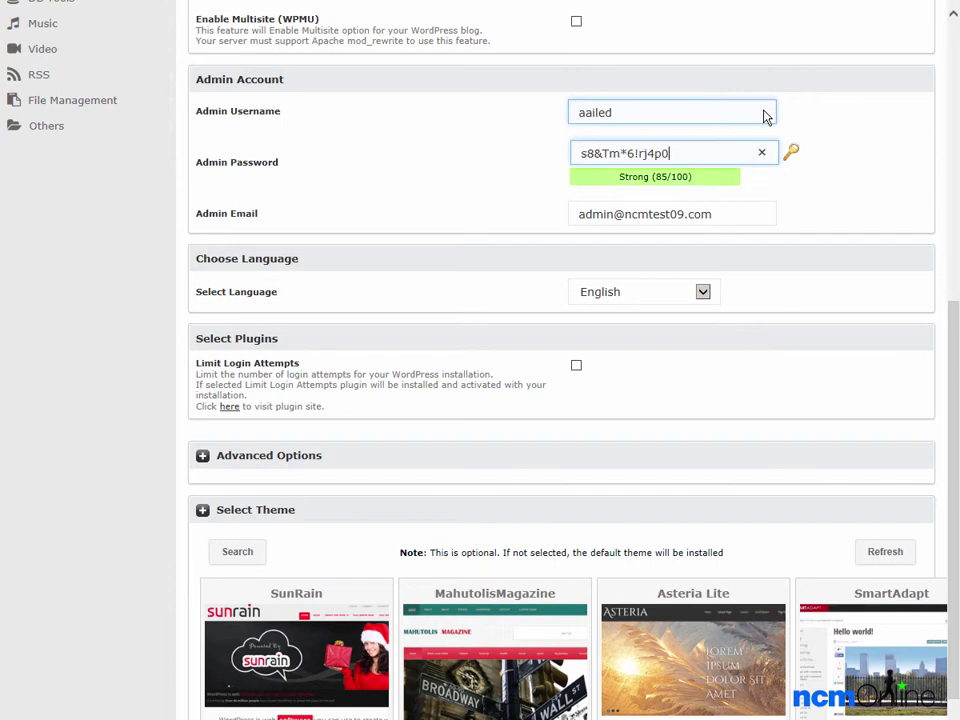
pyautogui.click(738, 206)
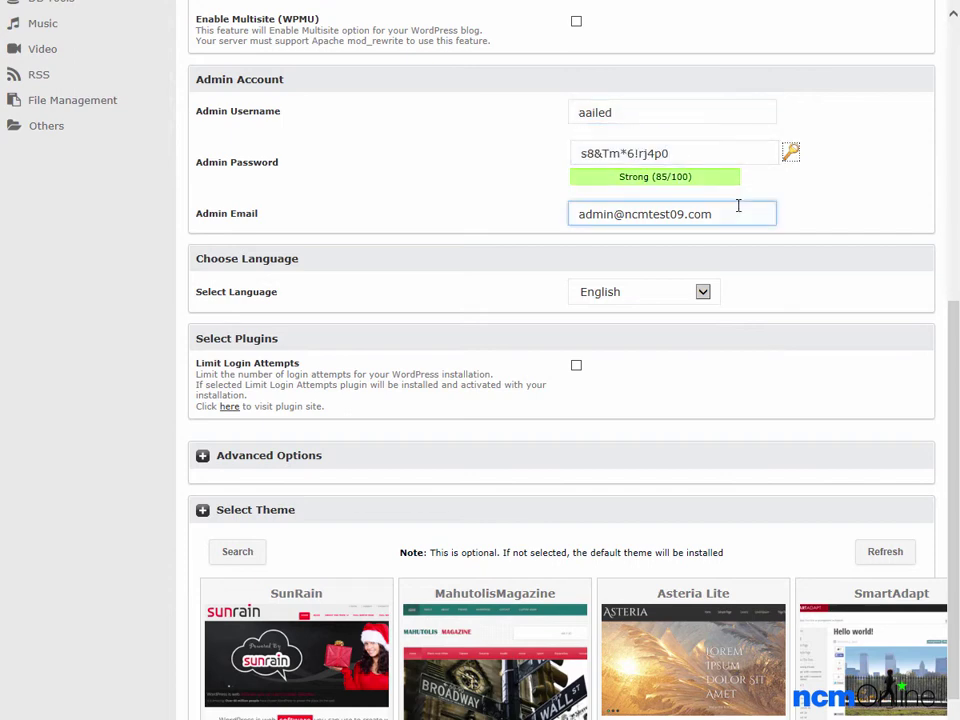
pyautogui.tripleClick(738, 206)
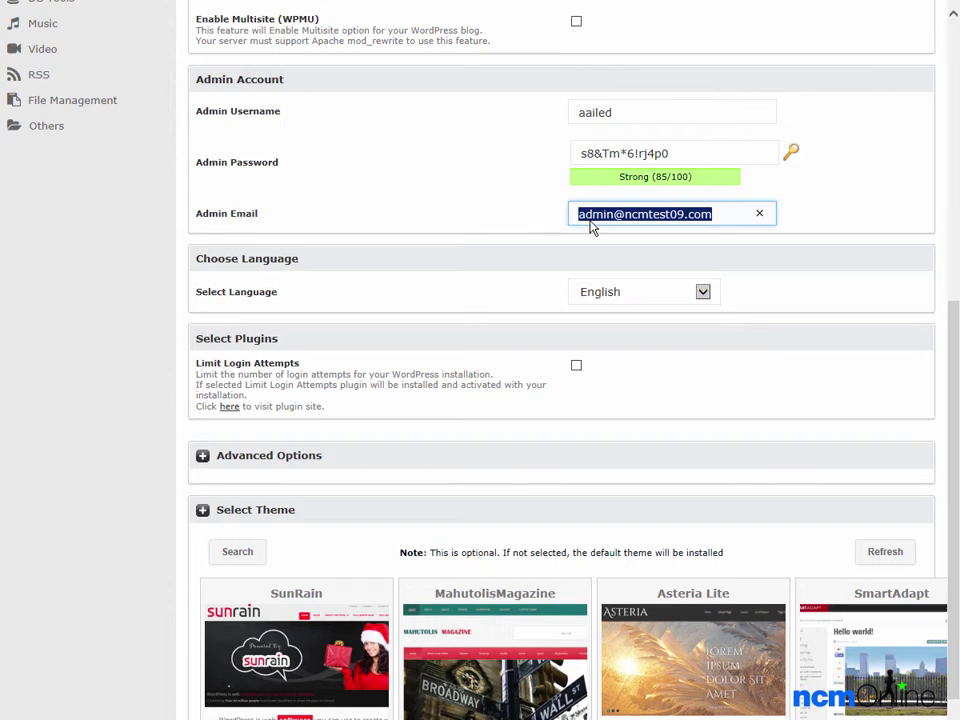
pyautogui.click(520, 224)
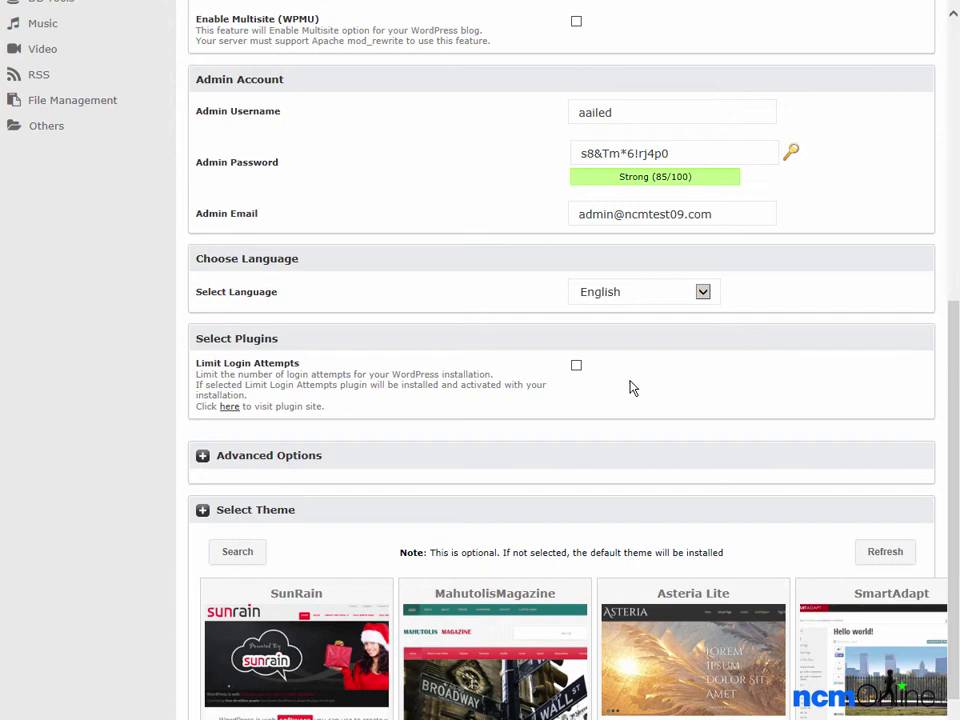
# Enable the Limit Login Attempts plugin and automatic upgrades for WordPress, its plugins and its themes
pyautogui.click(576, 366)
pyautogui.click(203, 456)
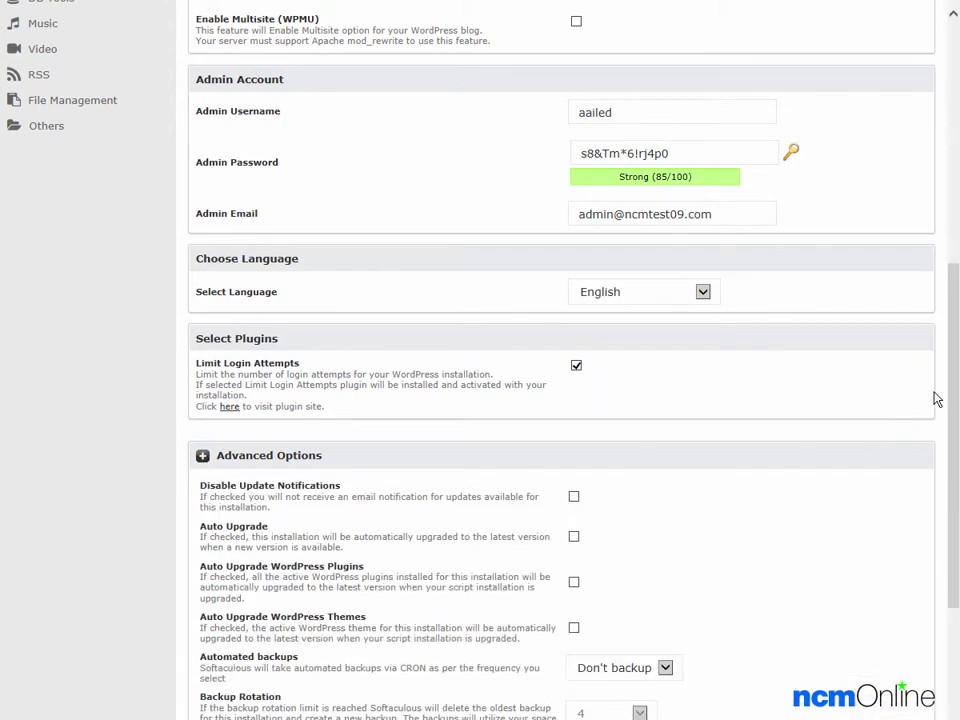
pyautogui.moveTo(952, 400); pyautogui.dragTo(927, 551)
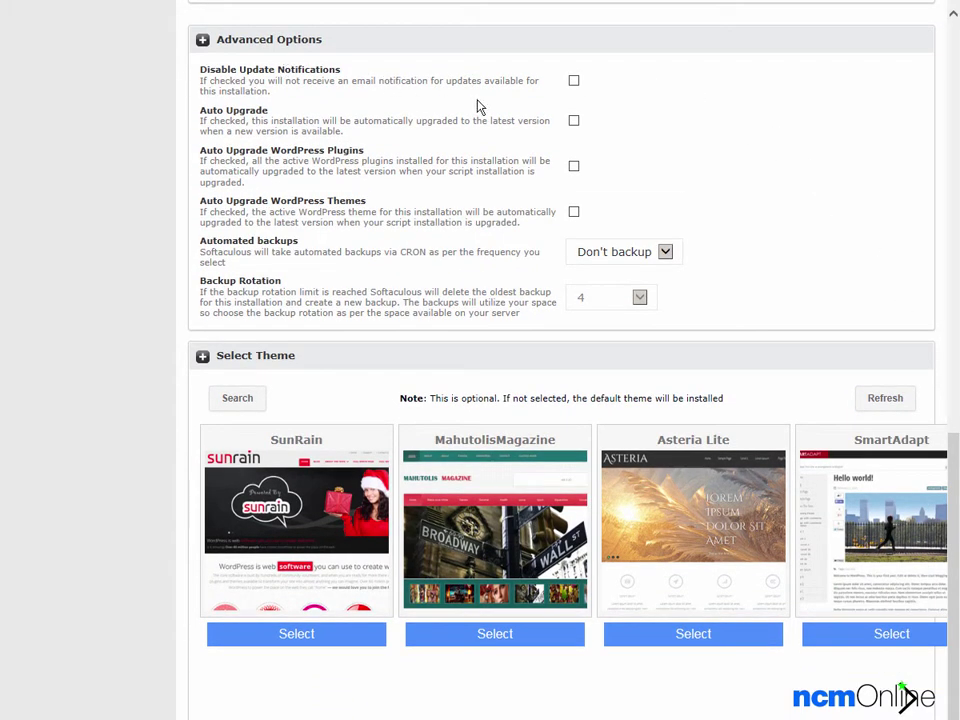
pyautogui.click(574, 121)
pyautogui.click(574, 168)
pyautogui.click(574, 214)
# Set the automated backups frequency to once a week
pyautogui.click(670, 256)
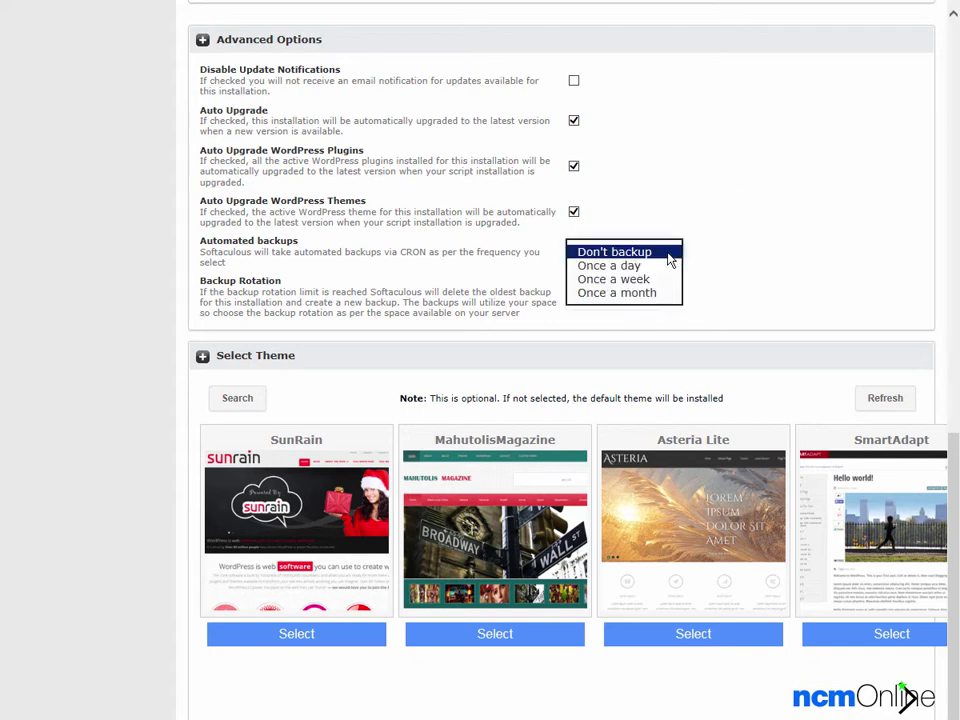
pyautogui.click(645, 278)
pyautogui.click(737, 244)
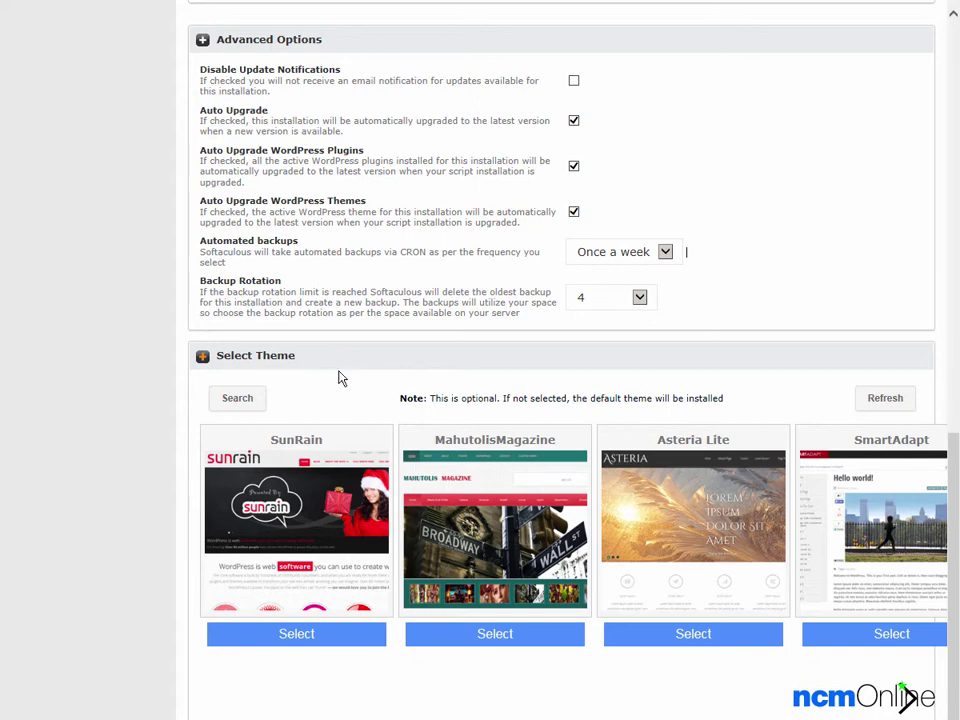
# Keep the default theme and run the WordPress installation with the configured settings
pyautogui.moveTo(785, 443)
pyautogui.scroll(-2, 957, 452)
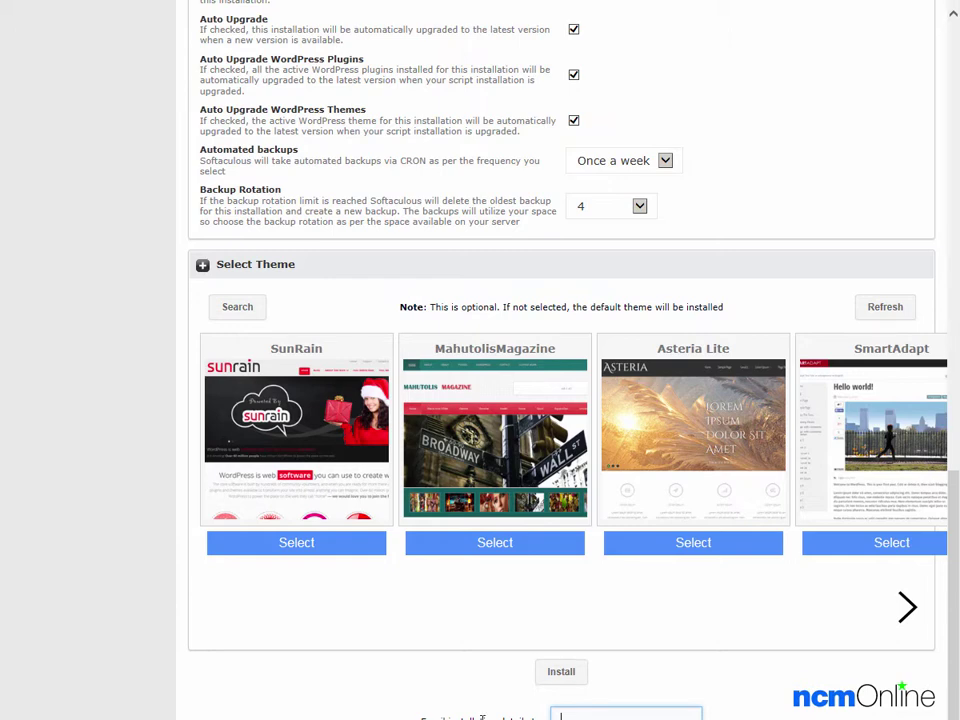
pyautogui.click(564, 675)
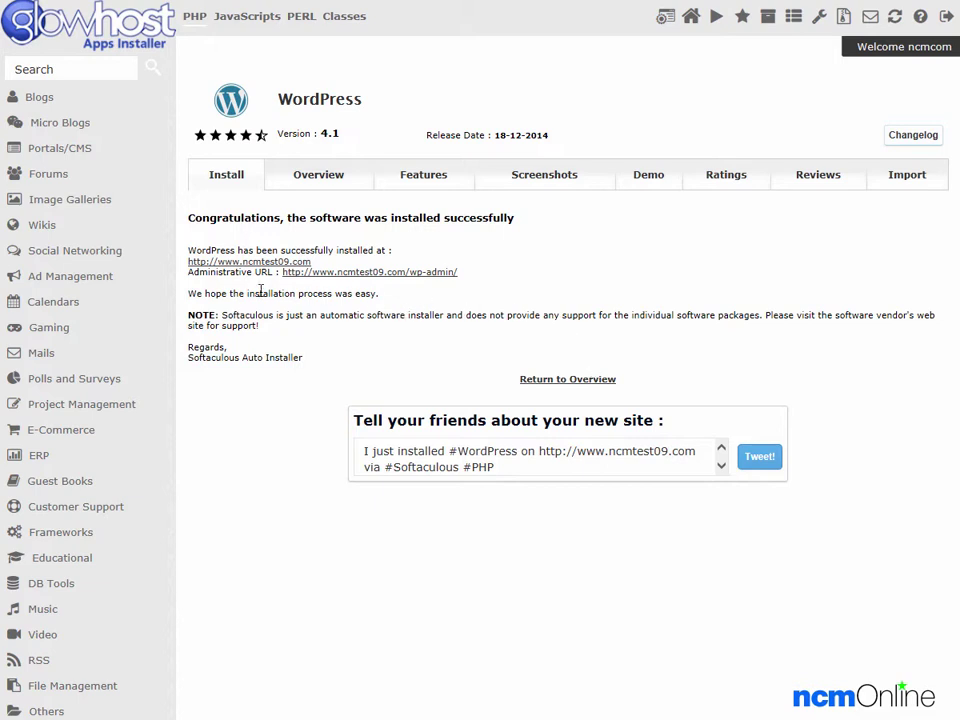
# Open the new site's administrative URL and log in with the admin username and password
pyautogui.click(370, 281)
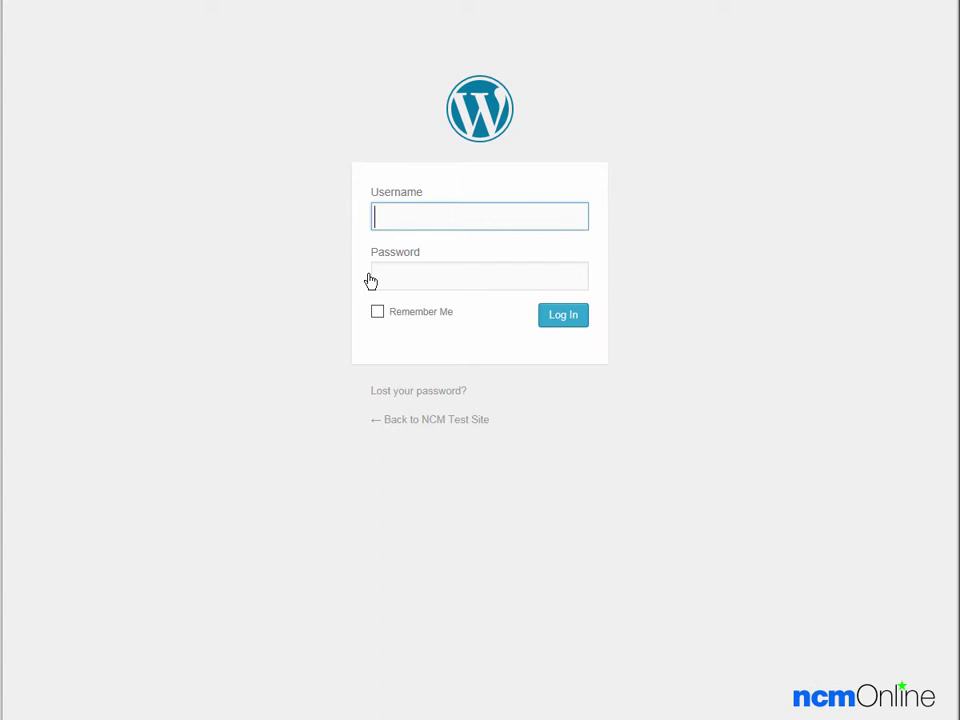
pyautogui.write('aailed')
pyautogui.press('Tab')
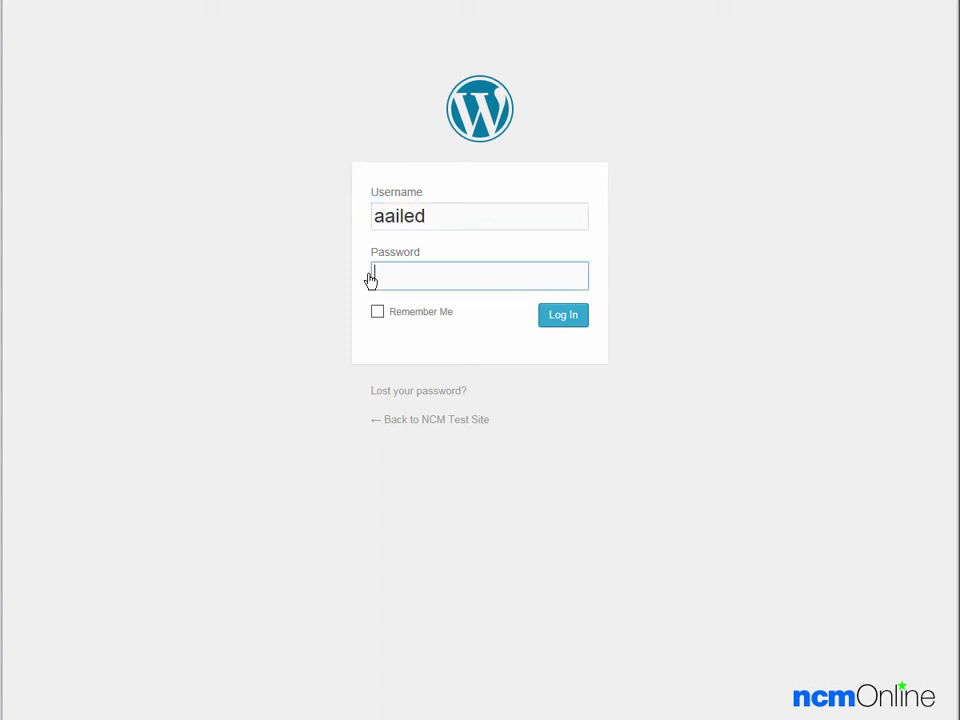
pyautogui.hotkey('ctrl', 'v')
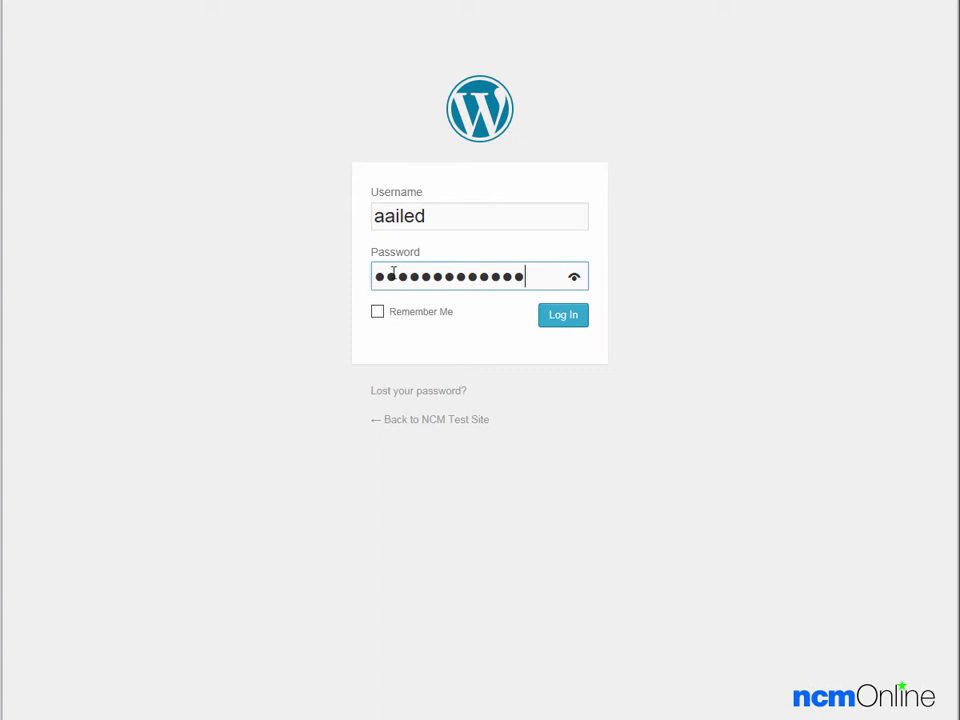
pyautogui.click(558, 317)
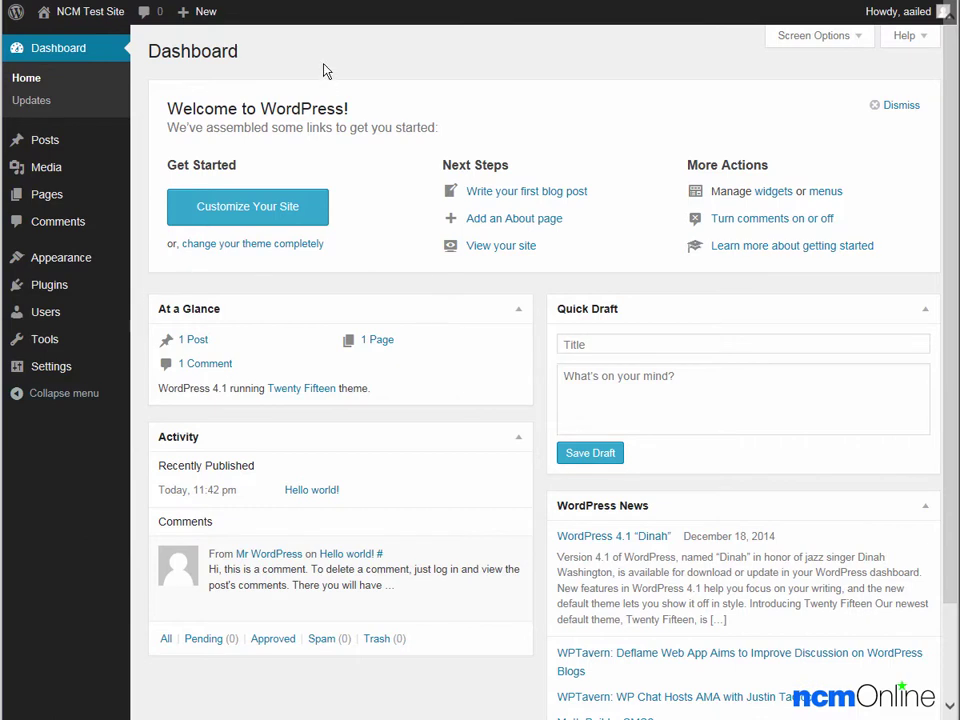
# Open a blank new post, dismiss the distraction-free writing tip, and examine the title, content and publishing areas
pyautogui.moveTo(187, 16)
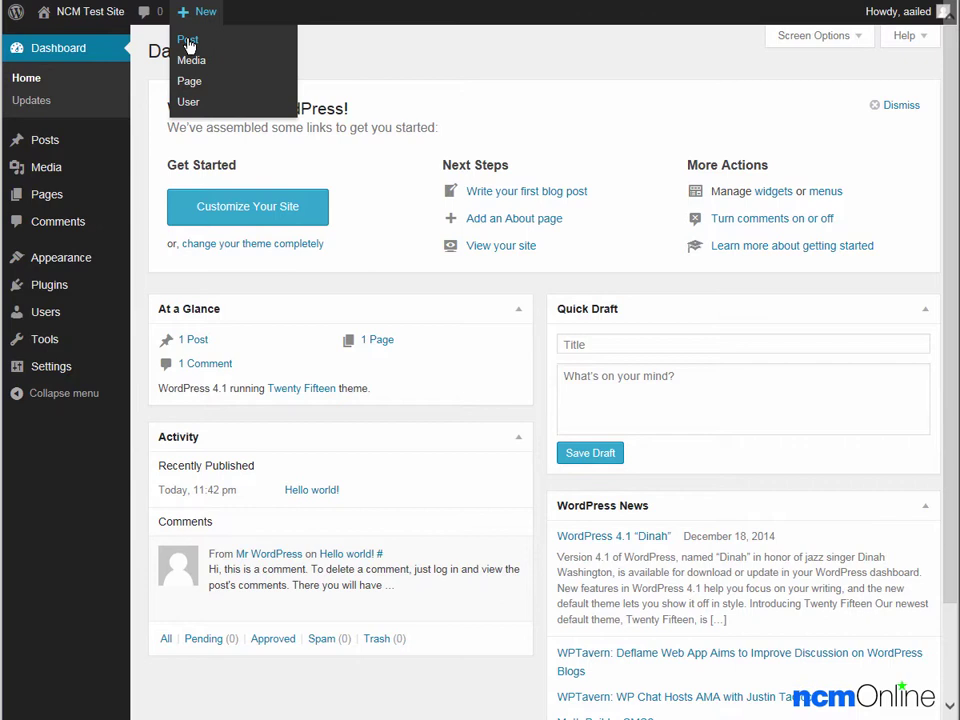
pyautogui.click(188, 42)
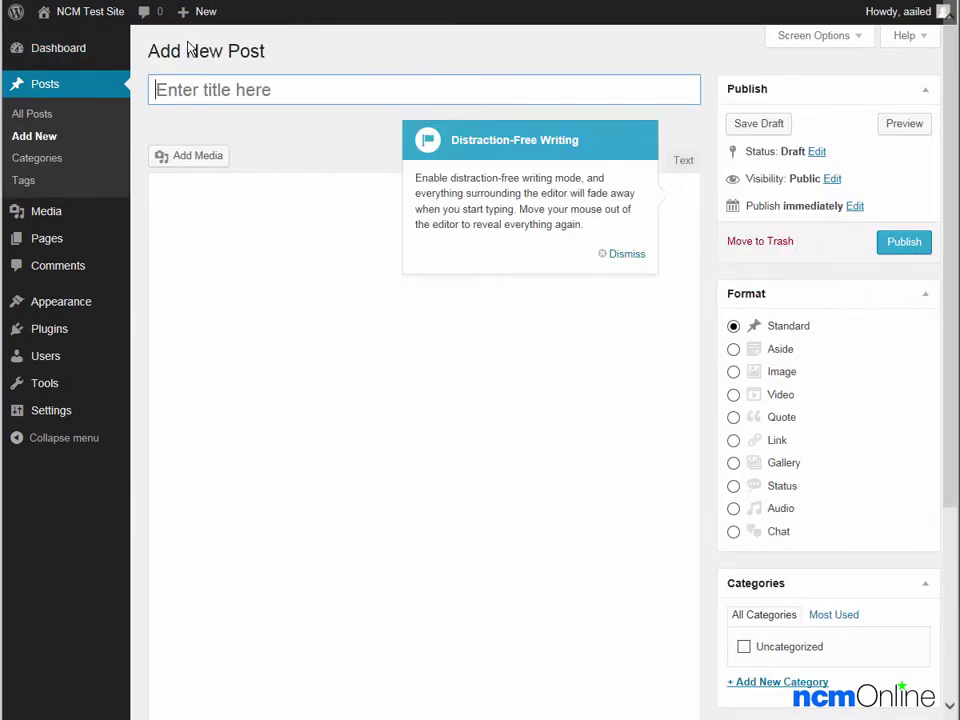
pyautogui.click(622, 254)
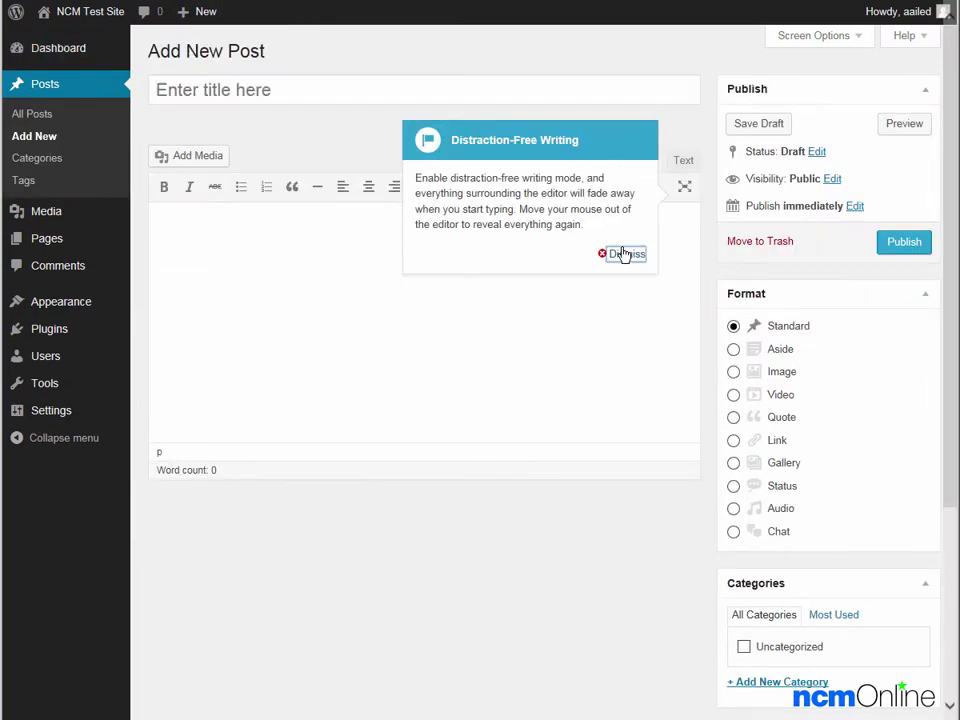
pyautogui.click(205, 90)
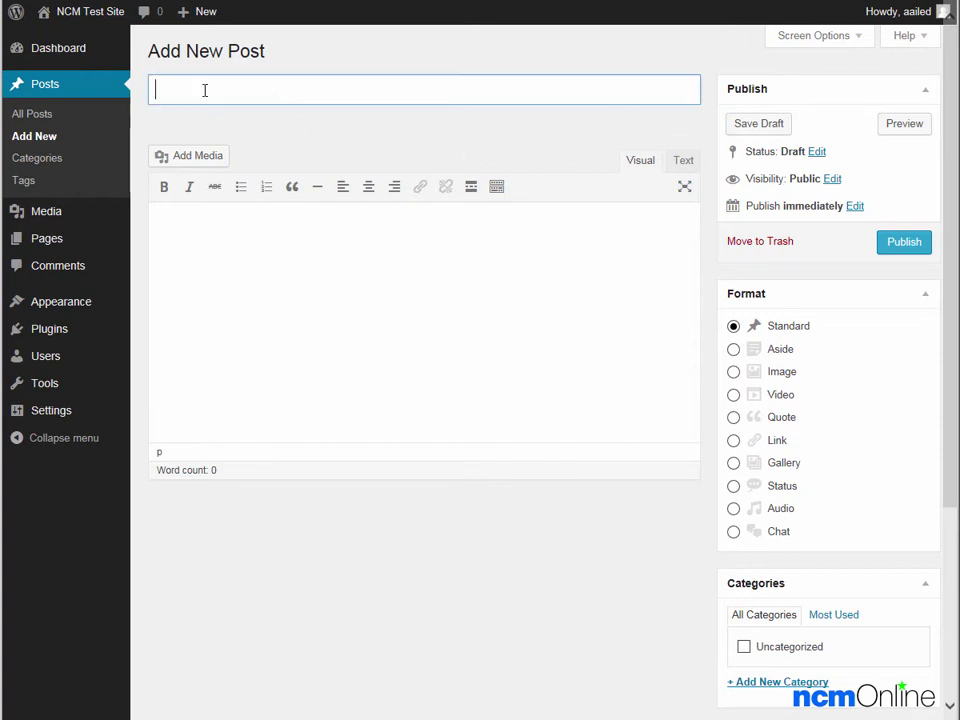
pyautogui.click(201, 248)
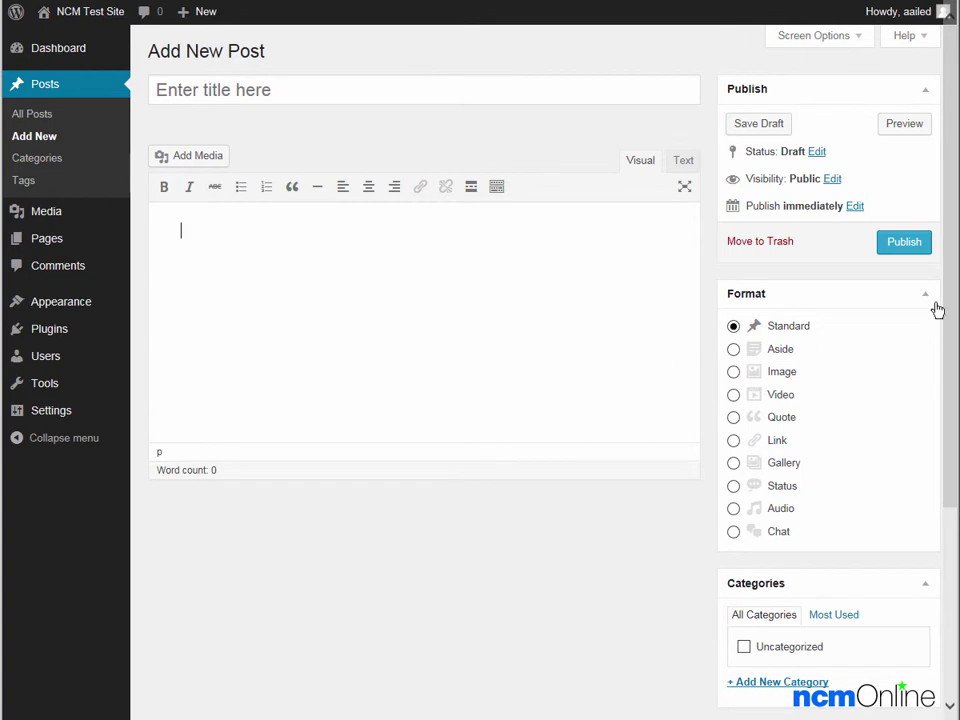
pyautogui.click(899, 250)
# View the front page of the NCM Test Site
pyautogui.moveTo(75, 14)
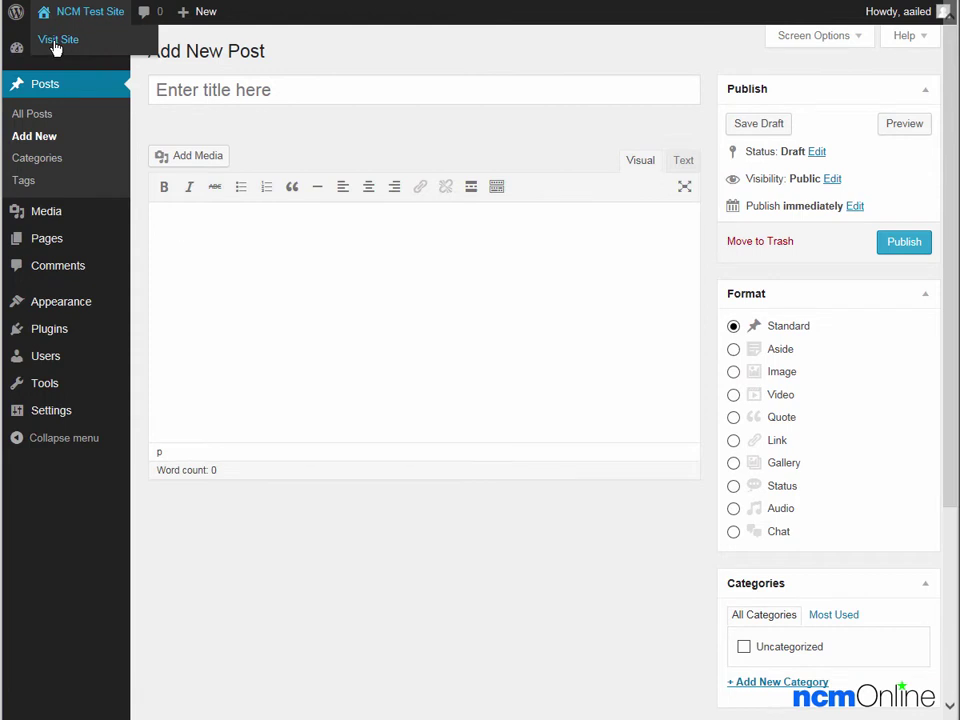
pyautogui.click(56, 44)
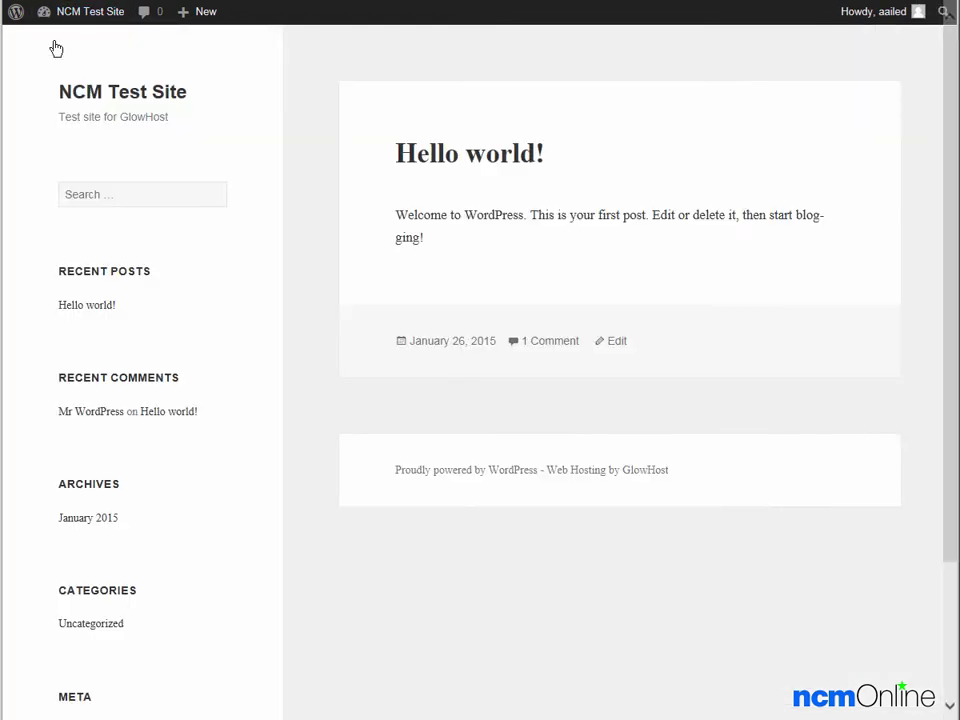